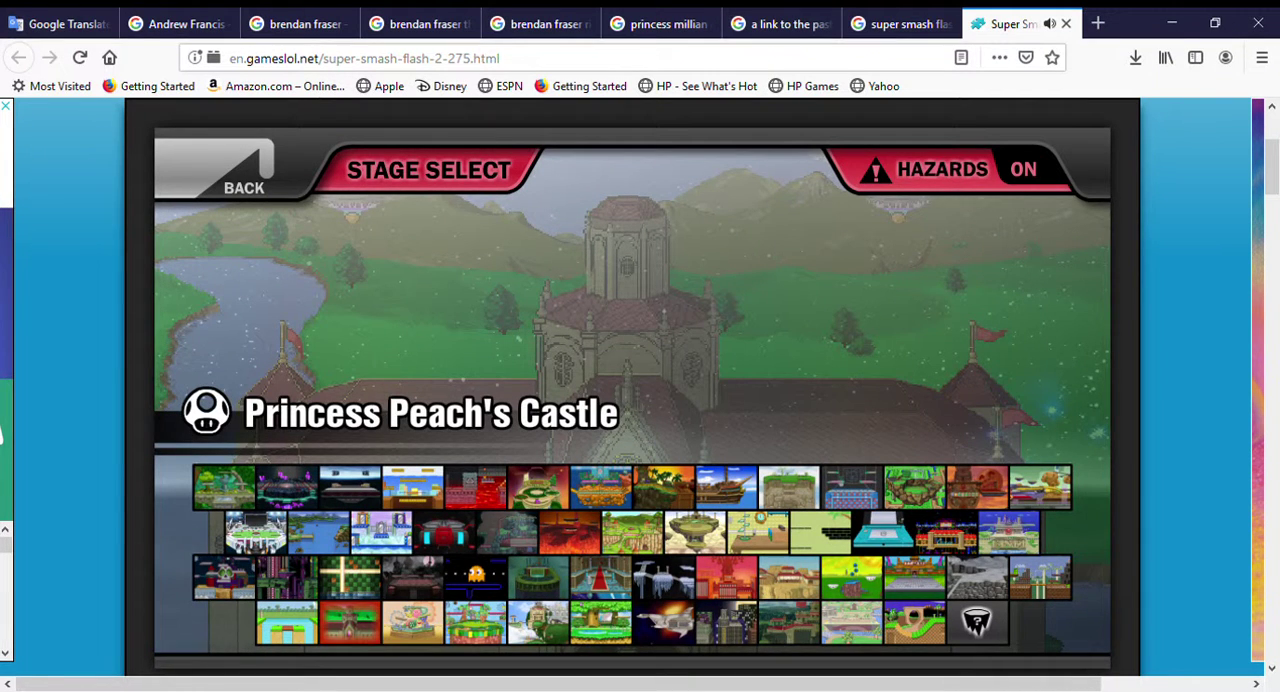
Select the Princess Peach's Castle stage to launch the Mario, Peach, Wario and Bowser match
left_click(672, 437)
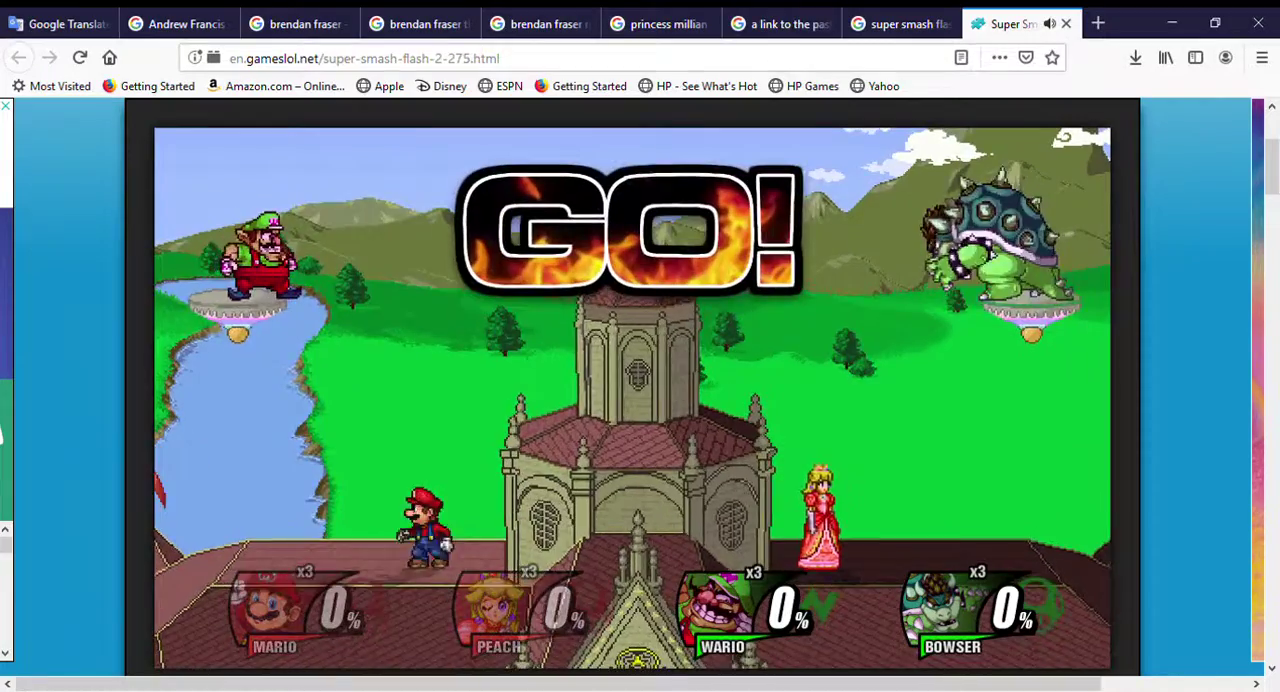
Jump and move Mario left and right across the stage to fight Wario, Bowser and Peach
key("w")
key("a")
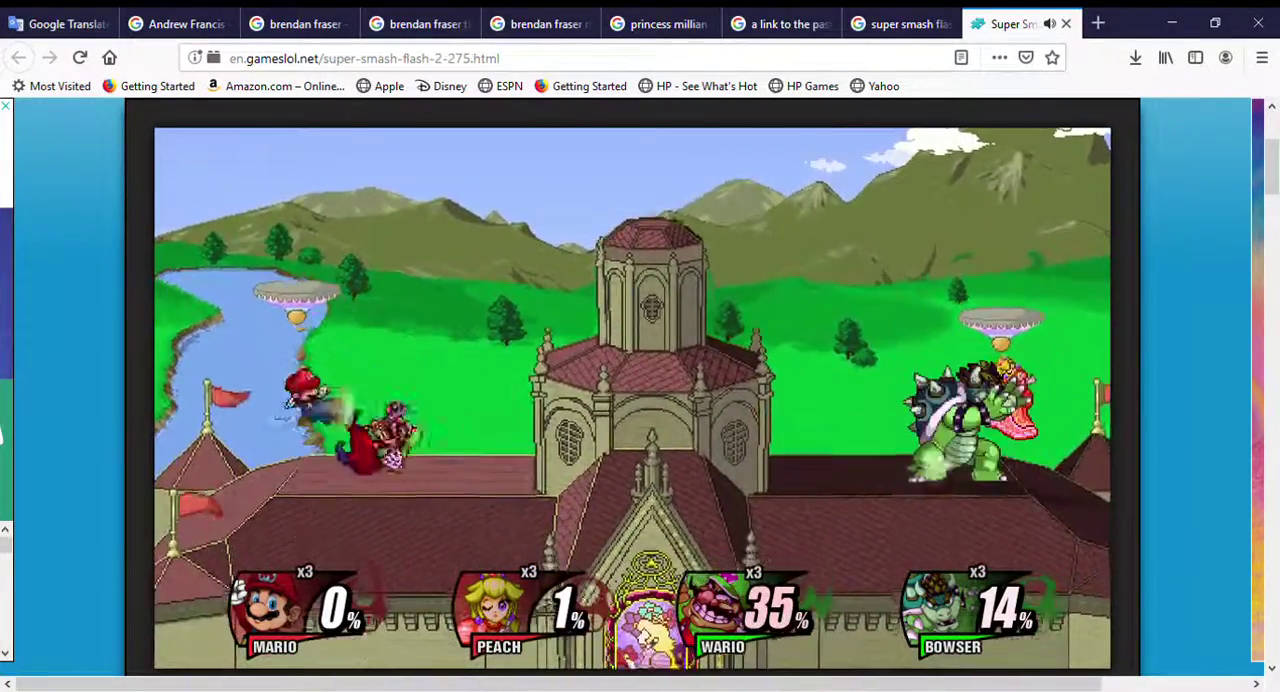
key("d")
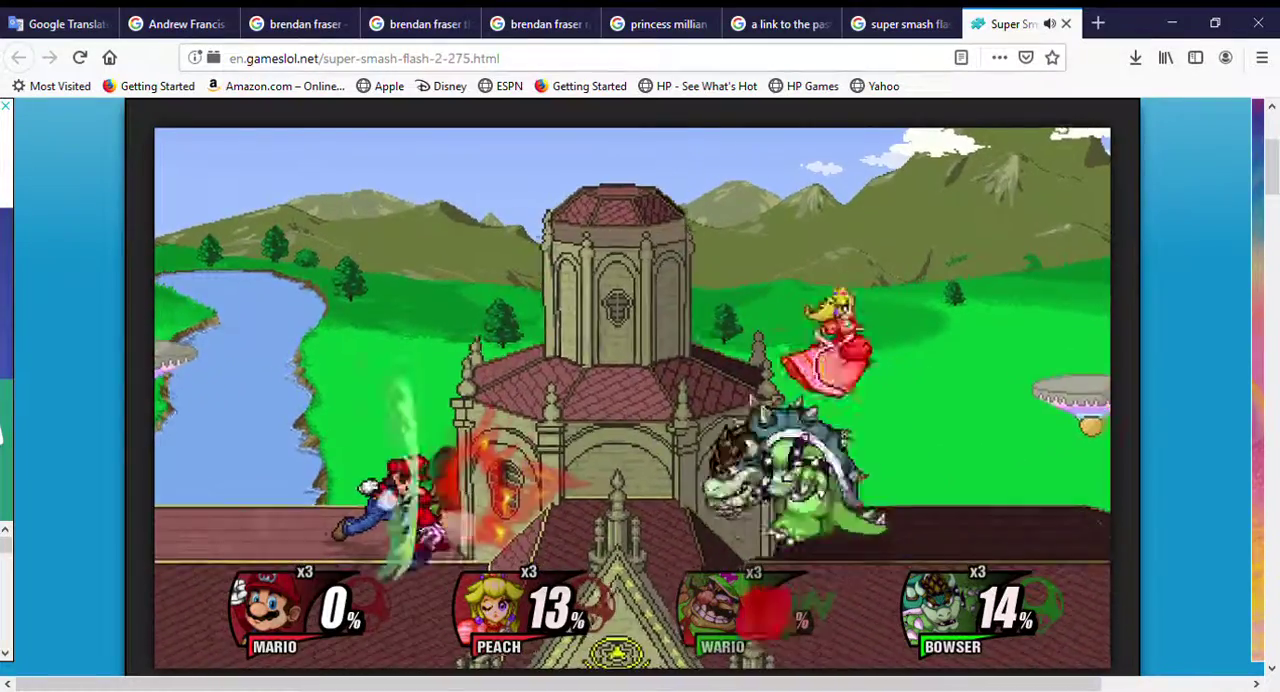
key("a")
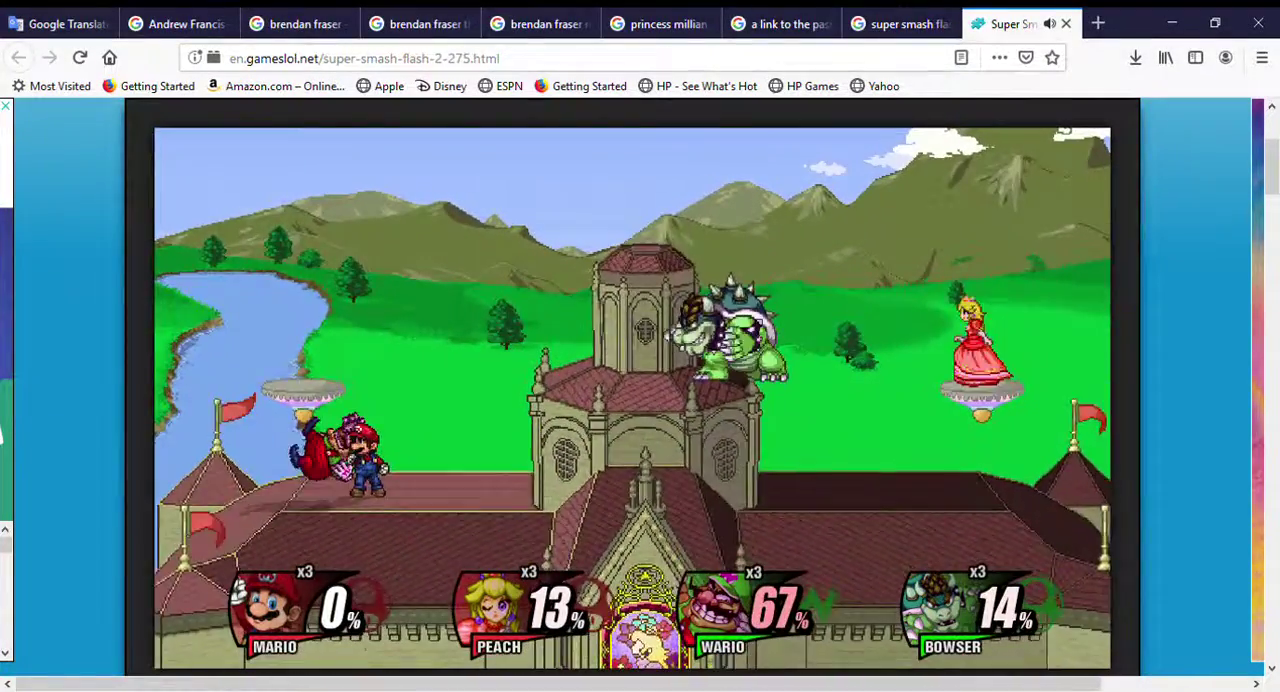